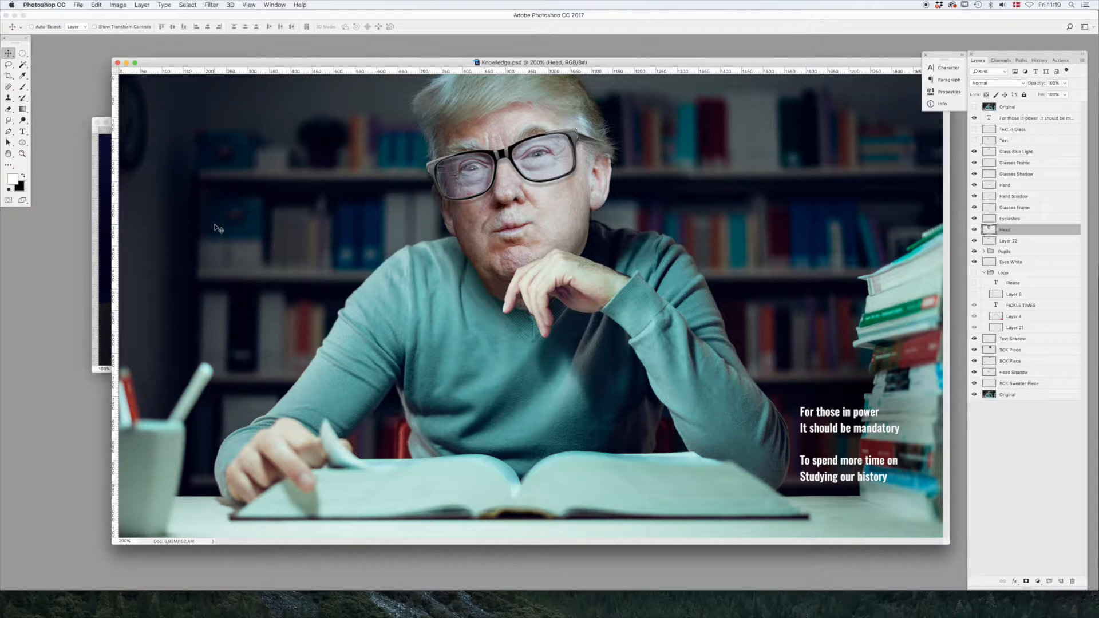
Compare the composite with the Original layer shown and hidden, view the POTUS.jpg source portrait, and examine the composite's hair edges up close
{"action": "left_click", "coordinate": [975, 107]}
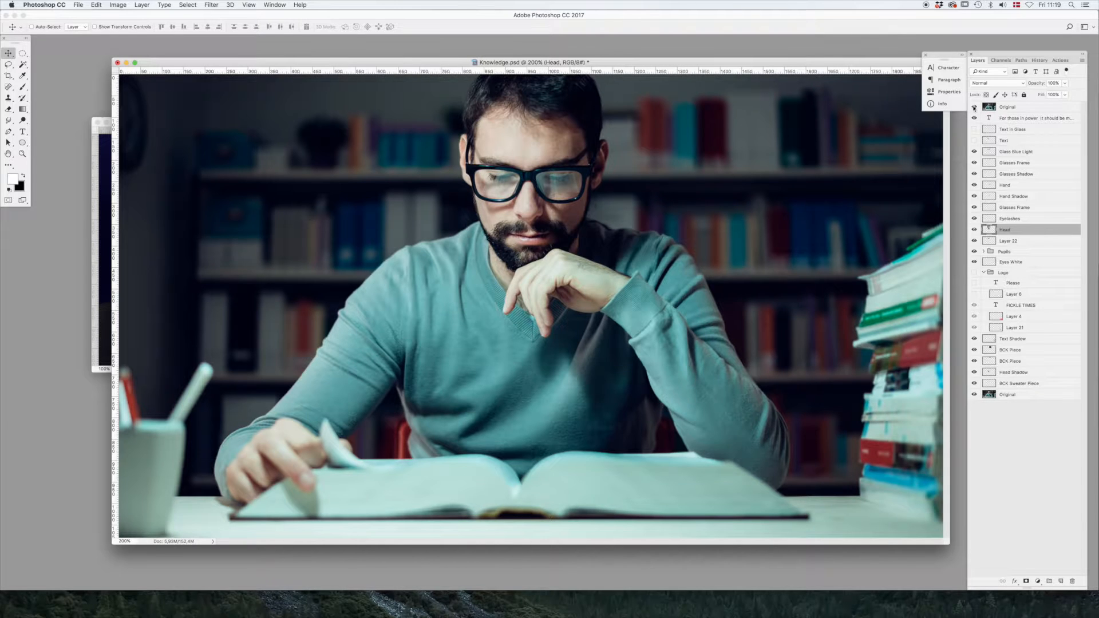
{"action": "left_click", "coordinate": [107, 193]}
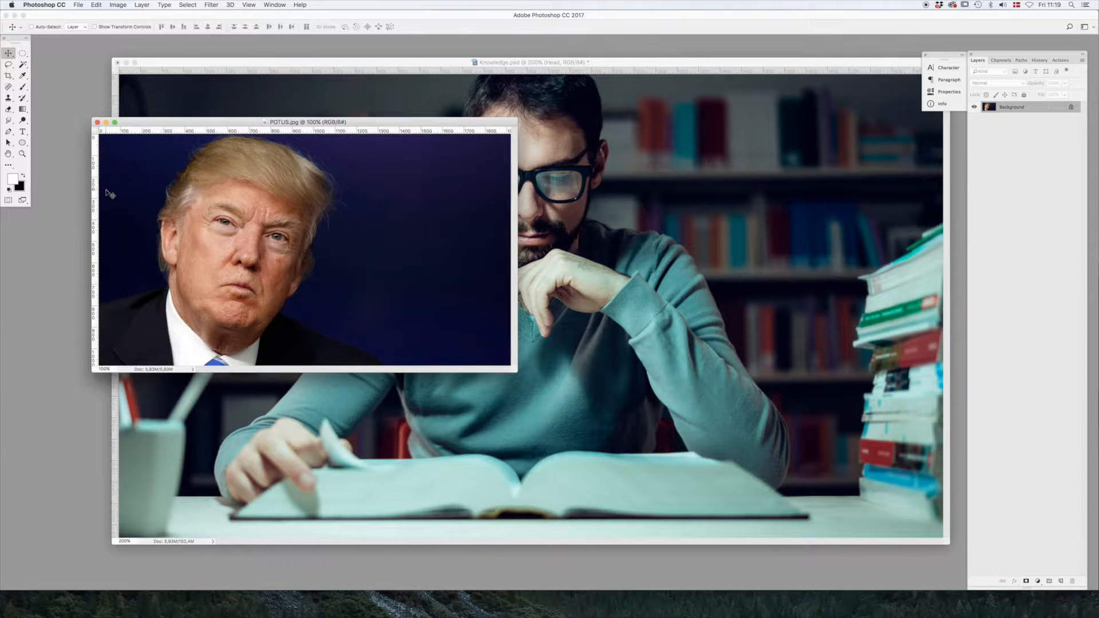
{"action": "left_click", "coordinate": [663, 176]}
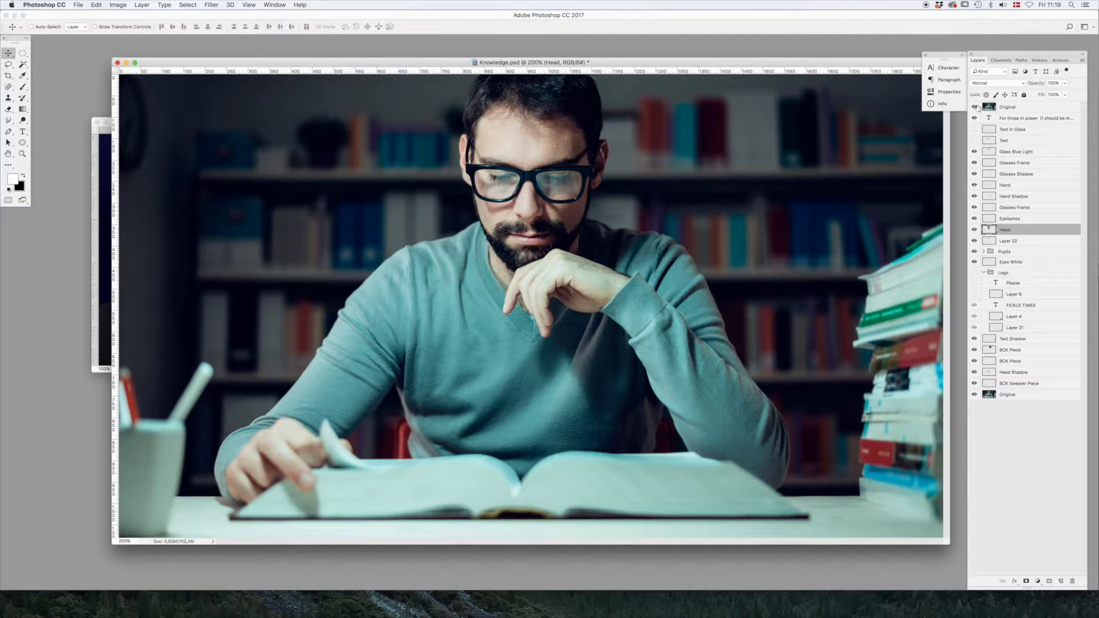
{"action": "left_click", "coordinate": [975, 107]}
{"action": "left_click_drag", "start_coordinate": [601, 154], "coordinate": [642, 259]}
{"action": "left_click_drag", "start_coordinate": [420, 272], "coordinate": [424, 223]}
{"action": "left_click_drag", "start_coordinate": [440, 145], "coordinate": [641, 248]}
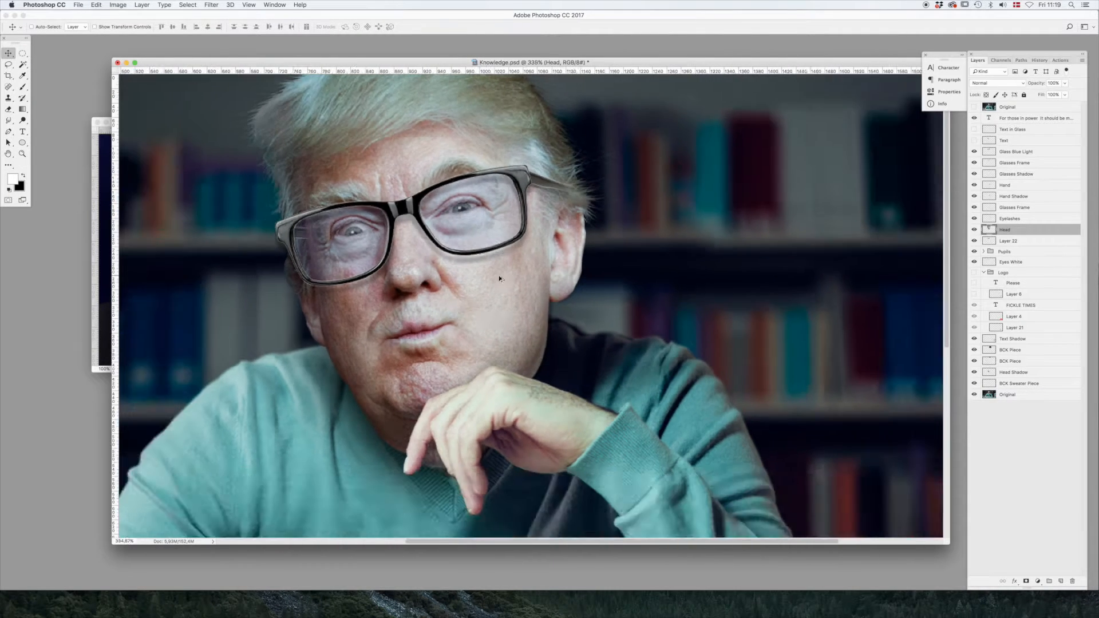
{"action": "scroll", "coordinate": [500, 279], "scroll_direction": "down", "scroll_amount": 3}
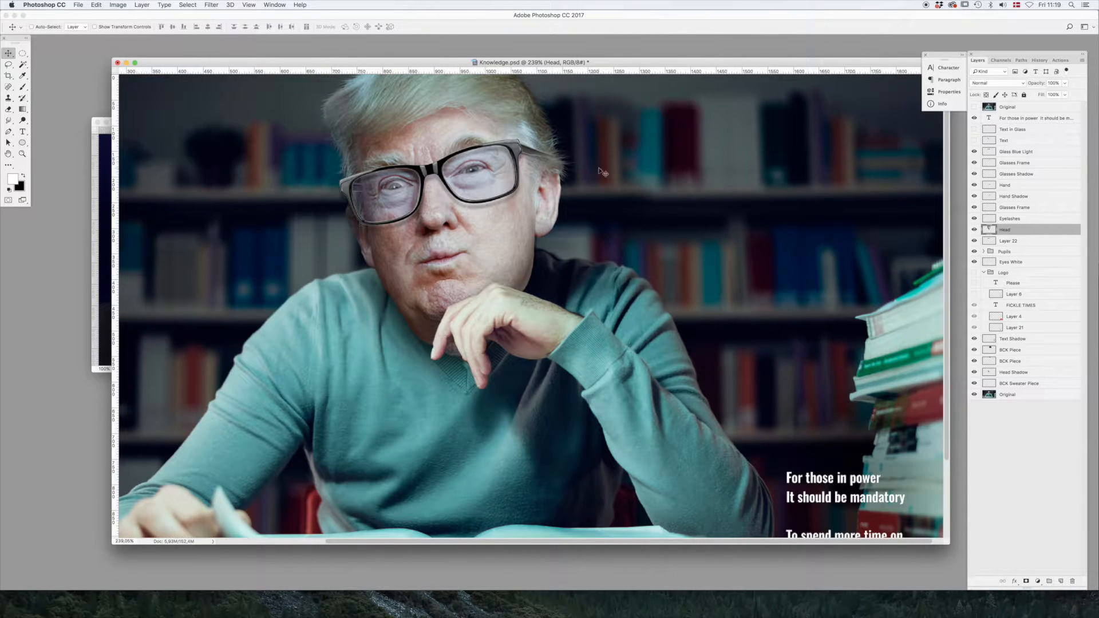
Switch to POTUS.jpg, lasso loosely around the head and hair, and copy the selection to a new layer
{"action": "left_click", "coordinate": [103, 177]}
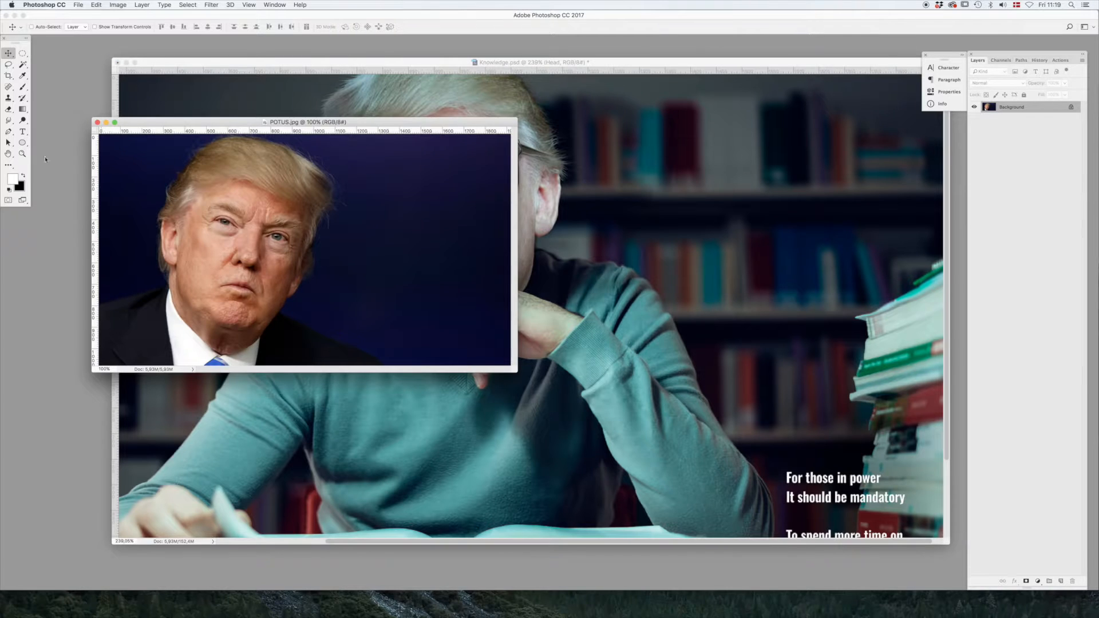
{"action": "left_click", "coordinate": [21, 155]}
{"action": "left_click", "coordinate": [246, 214]}
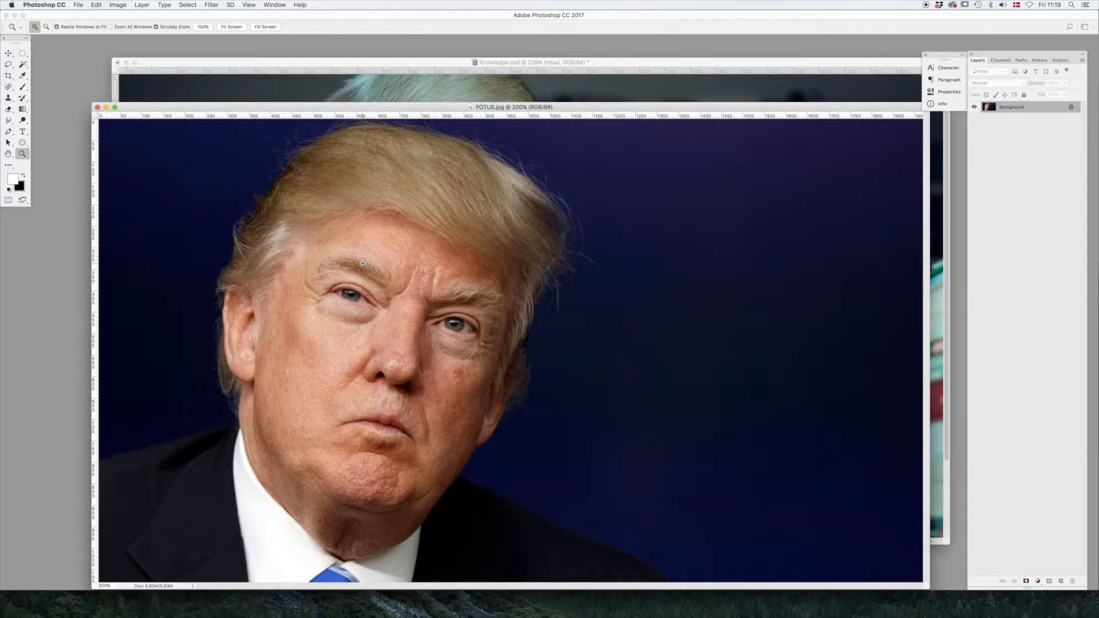
{"action": "key", "text": "l"}
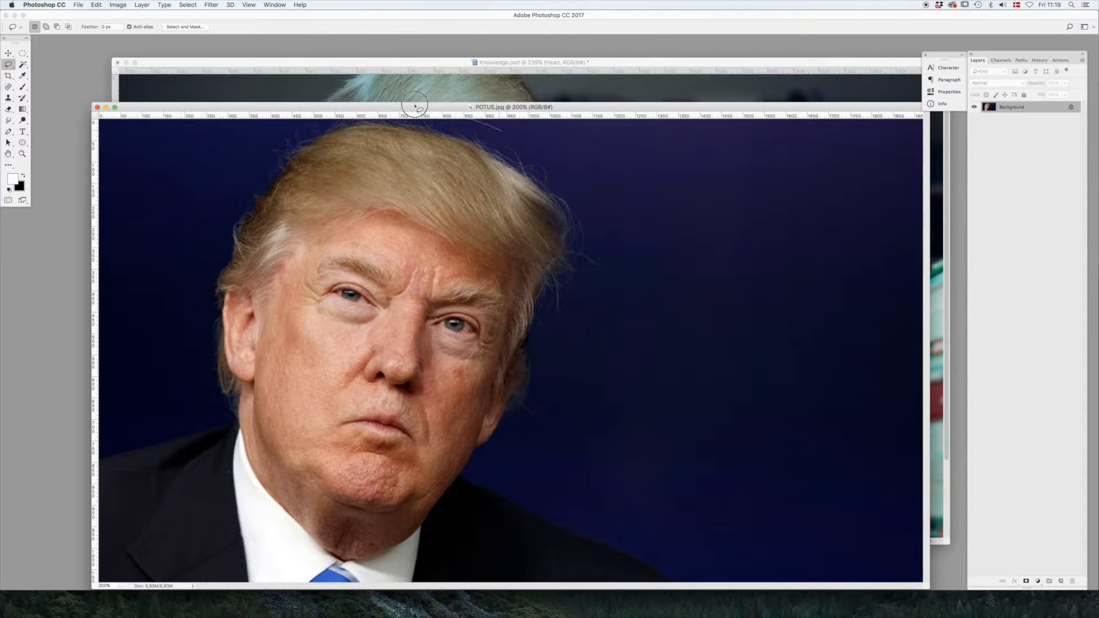
{"action": "mouse_move", "coordinate": [255, 120]}
{"action": "left_mouse_down"}
{"action": "mouse_move", "coordinate": [166, 267]}
{"action": "mouse_move", "coordinate": [223, 483]}
{"action": "mouse_move", "coordinate": [332, 570]}
{"action": "mouse_move", "coordinate": [439, 500]}
{"action": "mouse_move", "coordinate": [569, 351]}
{"action": "mouse_move", "coordinate": [594, 198]}
{"action": "mouse_move", "coordinate": [367, 109]}
{"action": "mouse_move", "coordinate": [258, 111]}
{"action": "left_mouse_up"}
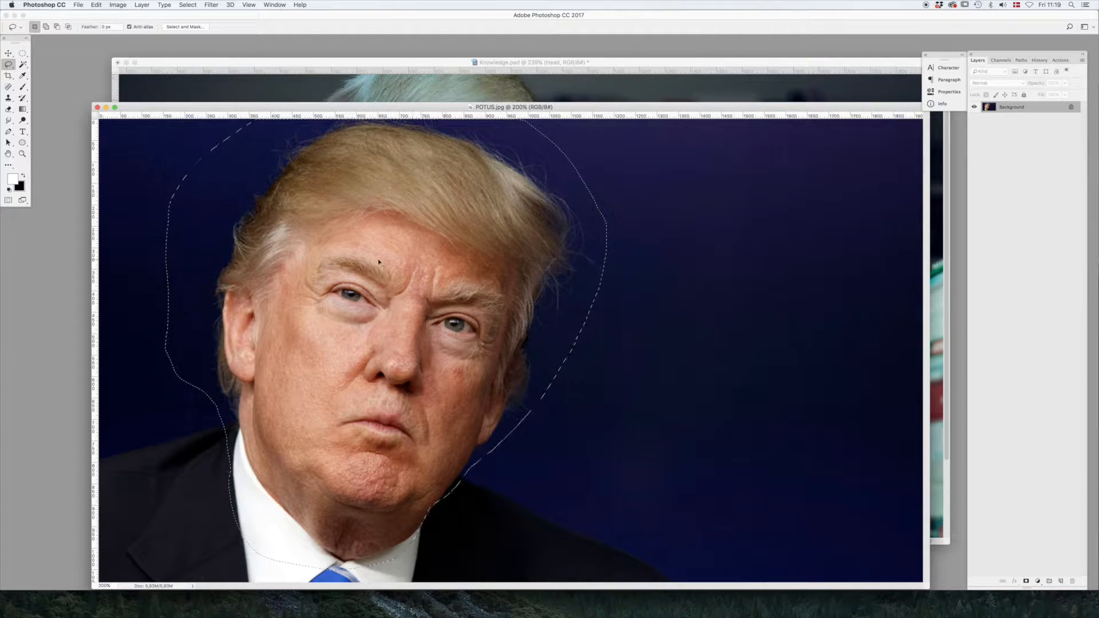
{"action": "key", "text": "super+j"}
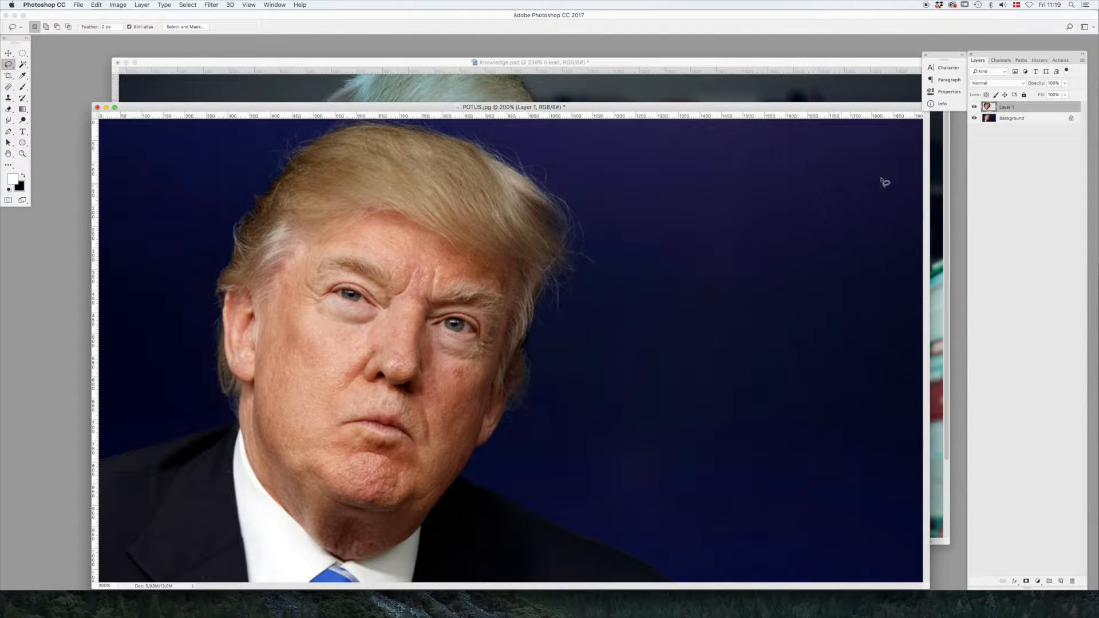
Fill the Background layer of POTUS.jpg with white
{"action": "left_click", "coordinate": [1036, 118]}
{"action": "key", "text": "x"}
{"action": "key", "text": "x"}
{"action": "key", "text": "alt+BackSpace"}
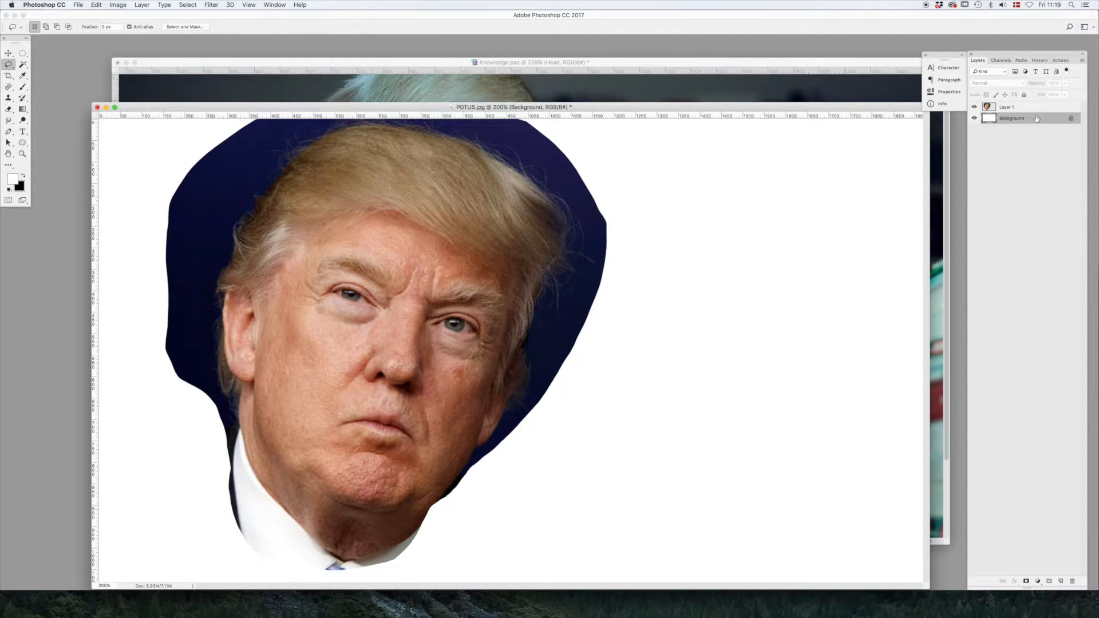
Select the cut-out head layer and move it toward the middle of the canvas
{"action": "key", "text": "v"}
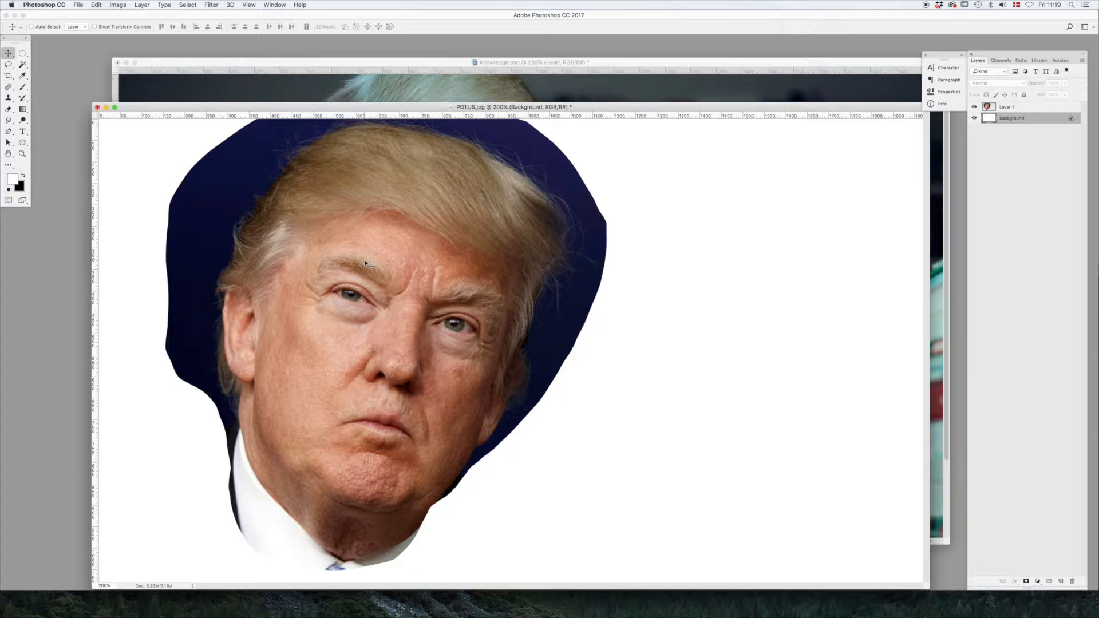
{"action": "key", "text": "alt+bracketright"}
{"action": "left_click_drag", "start_coordinate": [367, 301], "coordinate": [506, 312]}
Erase the blue backdrop along the crown and the ear-side hair edge with a soft 40 px Eraser at 0% hardness
{"action": "key", "text": "e"}
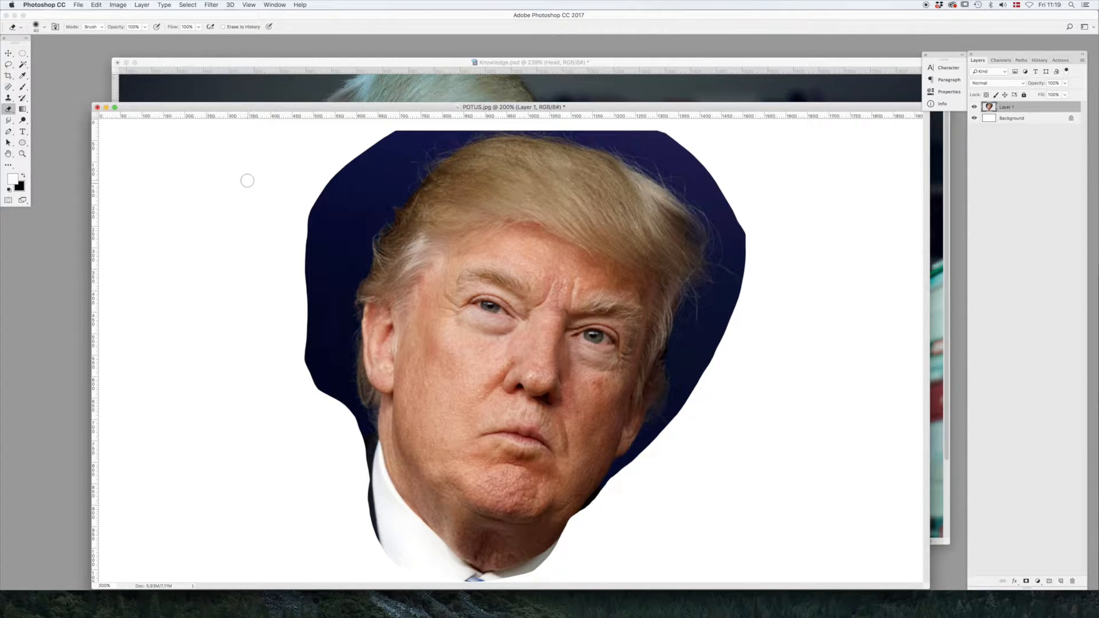
{"action": "key", "text": "8"}
{"action": "right_click", "coordinate": [256, 182]}
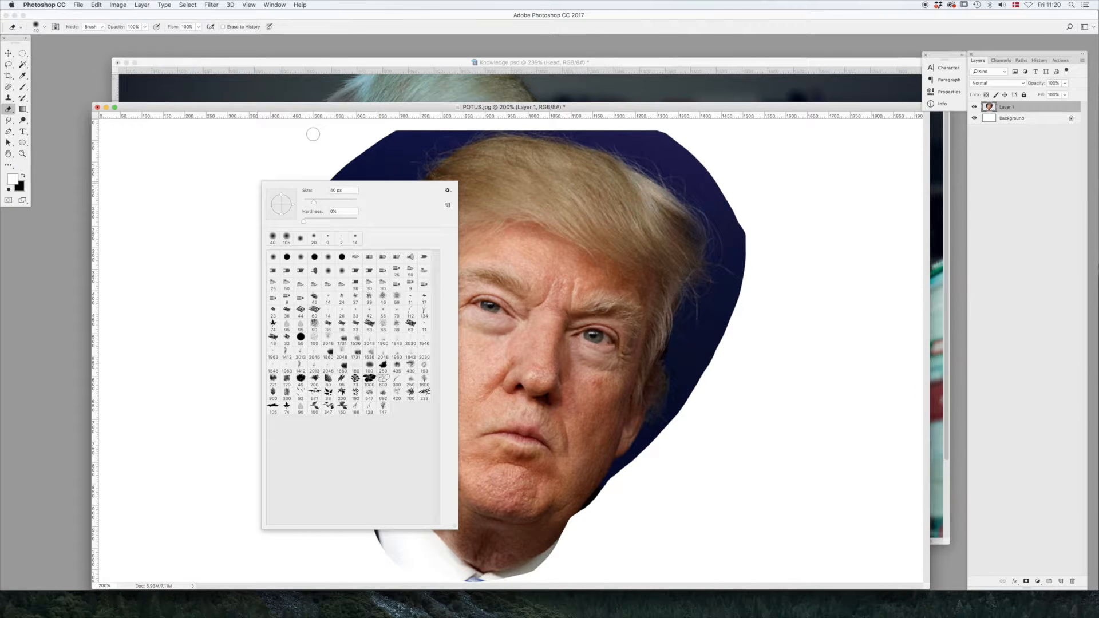
{"action": "key", "text": "Escape"}
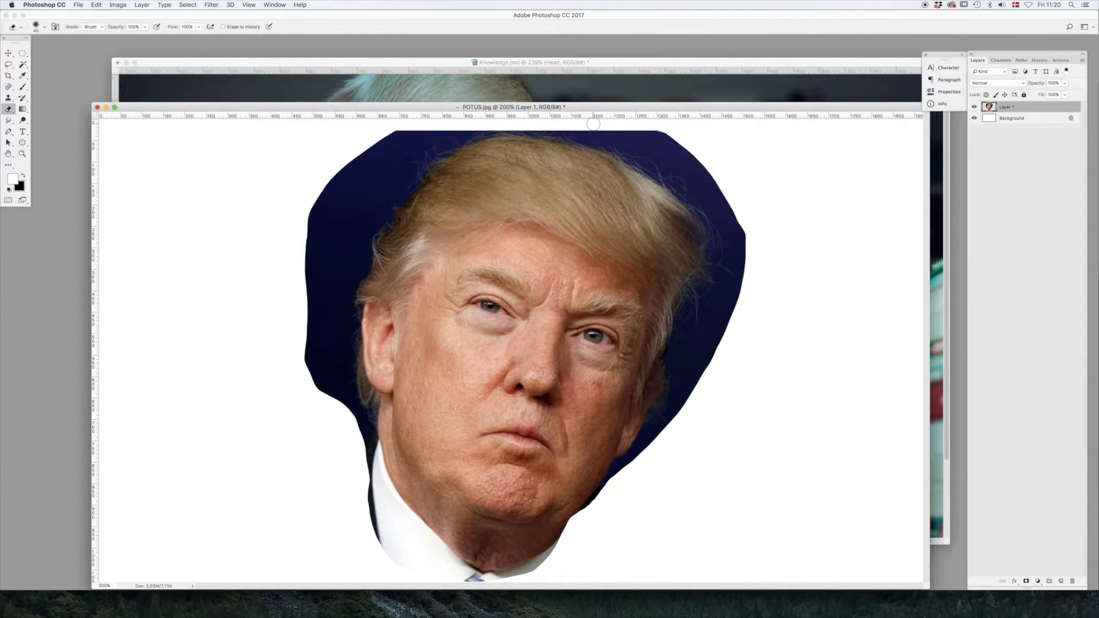
{"action": "mouse_move", "coordinate": [570, 133]}
{"action": "left_mouse_down"}
{"action": "mouse_move", "coordinate": [461, 139]}
{"action": "mouse_move", "coordinate": [406, 193]}
{"action": "mouse_move", "coordinate": [355, 283]}
{"action": "mouse_move", "coordinate": [394, 206]}
{"action": "mouse_move", "coordinate": [470, 124]}
{"action": "mouse_move", "coordinate": [441, 148]}
{"action": "mouse_move", "coordinate": [449, 137]}
{"action": "mouse_move", "coordinate": [523, 129]}
{"action": "mouse_move", "coordinate": [469, 139]}
{"action": "mouse_move", "coordinate": [413, 130]}
{"action": "mouse_move", "coordinate": [448, 132]}
{"action": "mouse_move", "coordinate": [366, 207]}
{"action": "mouse_move", "coordinate": [374, 137]}
{"action": "mouse_move", "coordinate": [361, 141]}
{"action": "mouse_move", "coordinate": [310, 234]}
{"action": "mouse_move", "coordinate": [304, 290]}
{"action": "mouse_move", "coordinate": [359, 244]}
{"action": "mouse_move", "coordinate": [318, 288]}
{"action": "mouse_move", "coordinate": [322, 229]}
{"action": "mouse_move", "coordinate": [361, 253]}
{"action": "mouse_move", "coordinate": [309, 354]}
{"action": "mouse_move", "coordinate": [340, 309]}
{"action": "mouse_move", "coordinate": [309, 389]}
{"action": "mouse_move", "coordinate": [349, 408]}
{"action": "left_mouse_up"}
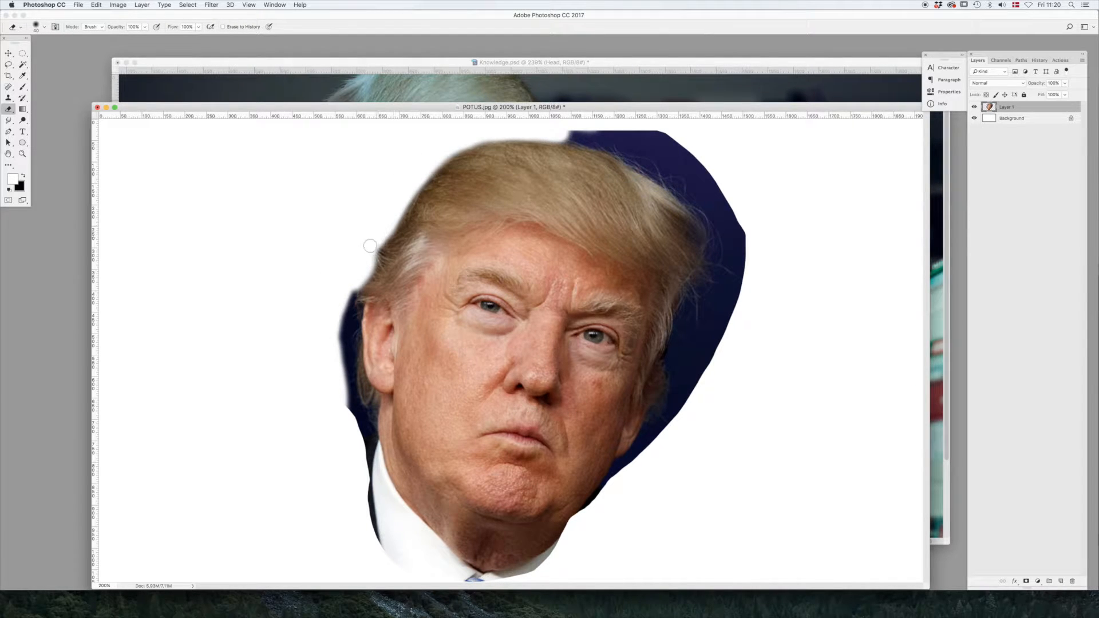
{"action": "mouse_move", "coordinate": [341, 277]}
{"action": "left_mouse_down"}
{"action": "mouse_move", "coordinate": [348, 294]}
{"action": "mouse_move", "coordinate": [349, 282]}
{"action": "left_mouse_up"}
{"action": "mouse_move", "coordinate": [595, 127]}
{"action": "left_mouse_down"}
{"action": "mouse_move", "coordinate": [570, 133]}
{"action": "mouse_move", "coordinate": [633, 140]}
{"action": "mouse_move", "coordinate": [561, 134]}
{"action": "left_mouse_up"}
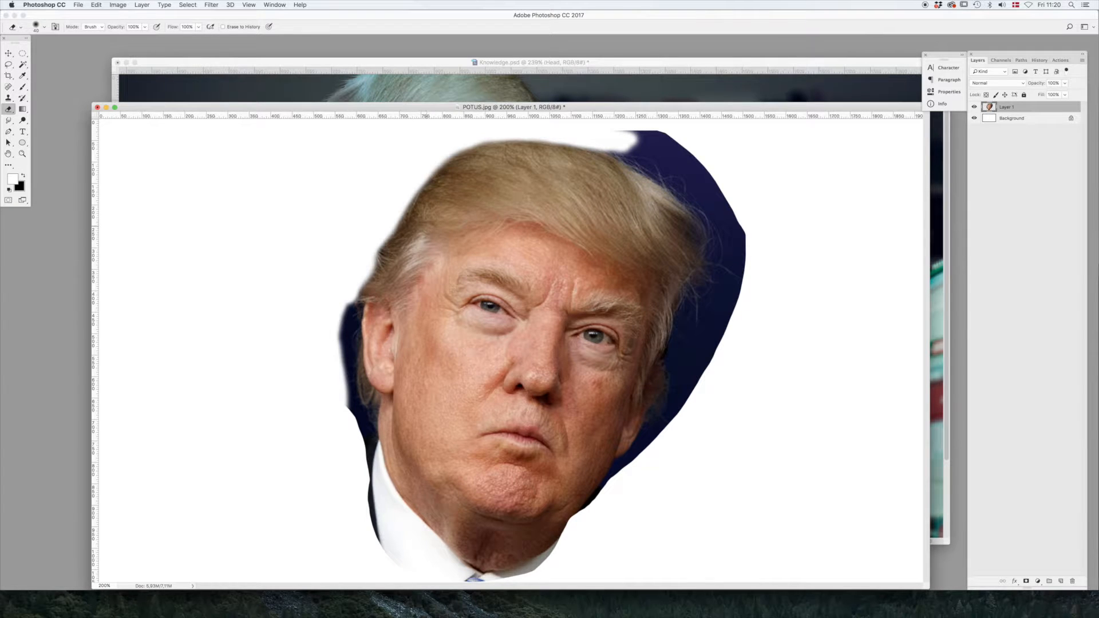
Smudge short hair strands outward along the erased edge of the hair at 80% strength
{"action": "key", "text": "r"}
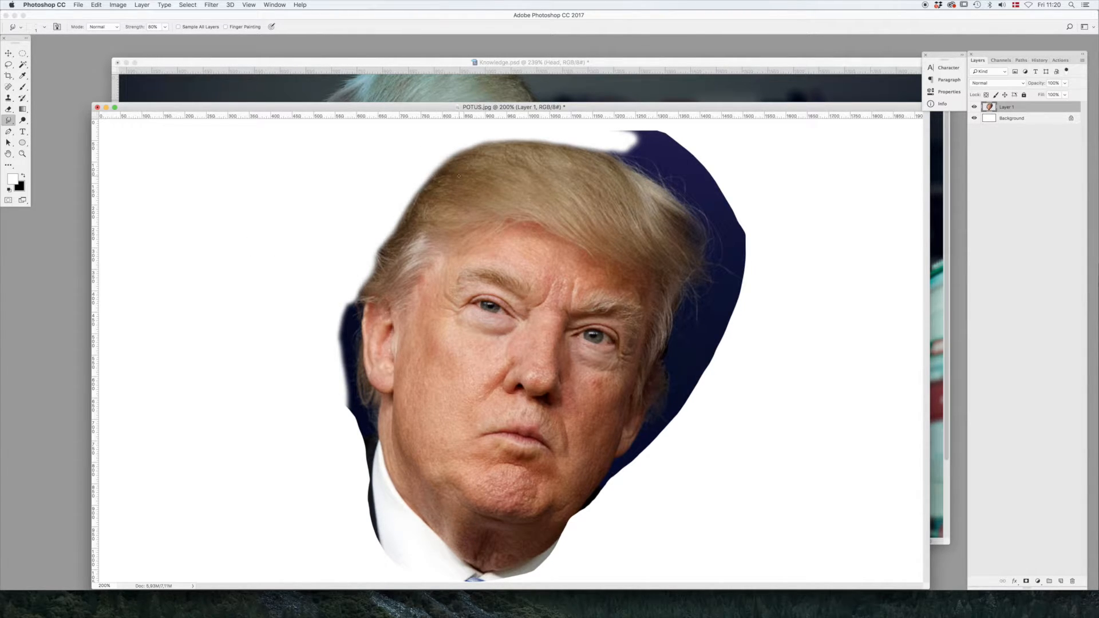
{"action": "scroll", "coordinate": [437, 206], "scroll_direction": "up", "scroll_amount": 5}
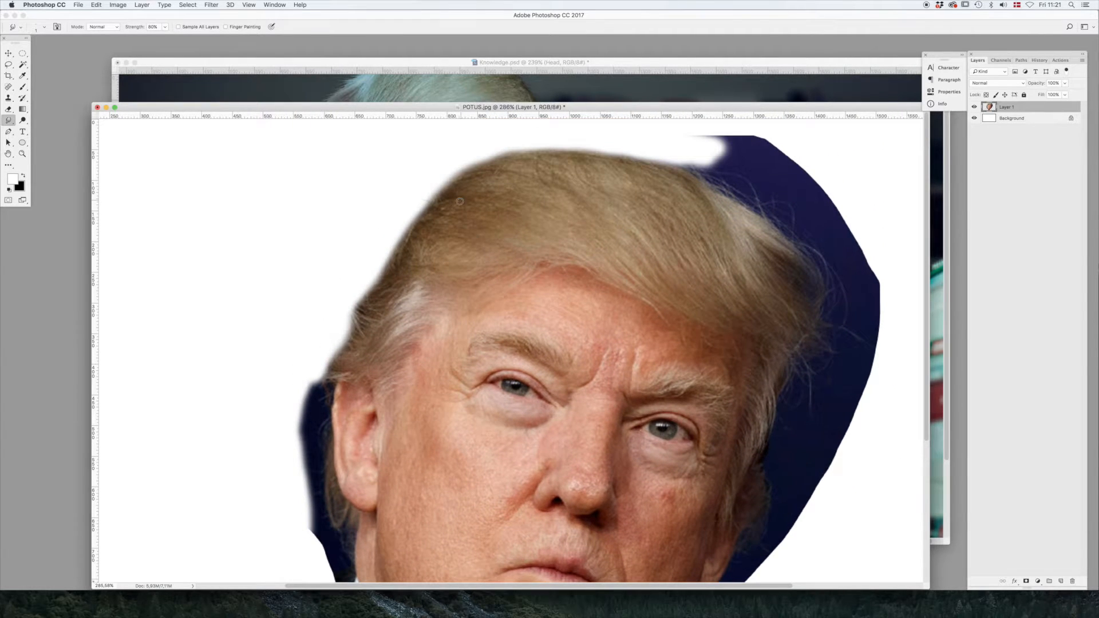
{"action": "left_click_drag", "start_coordinate": [433, 207], "coordinate": [406, 230]}
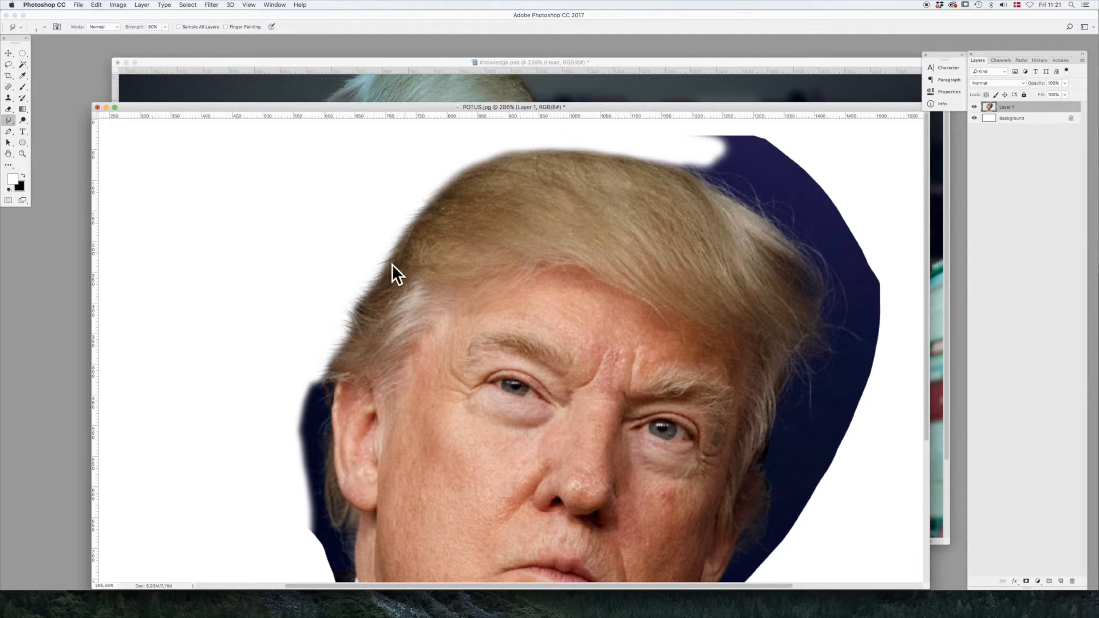
Try a Smudge brush size of 2 px, and return the brush to its finer size
{"action": "right_click", "coordinate": [578, 242]}
{"action": "left_click", "coordinate": [649, 251]}
{"action": "type", "text": "2"}
{"action": "key", "text": "Return"}
{"action": "right_click", "coordinate": [407, 267]}
{"action": "left_click", "coordinate": [481, 276]}
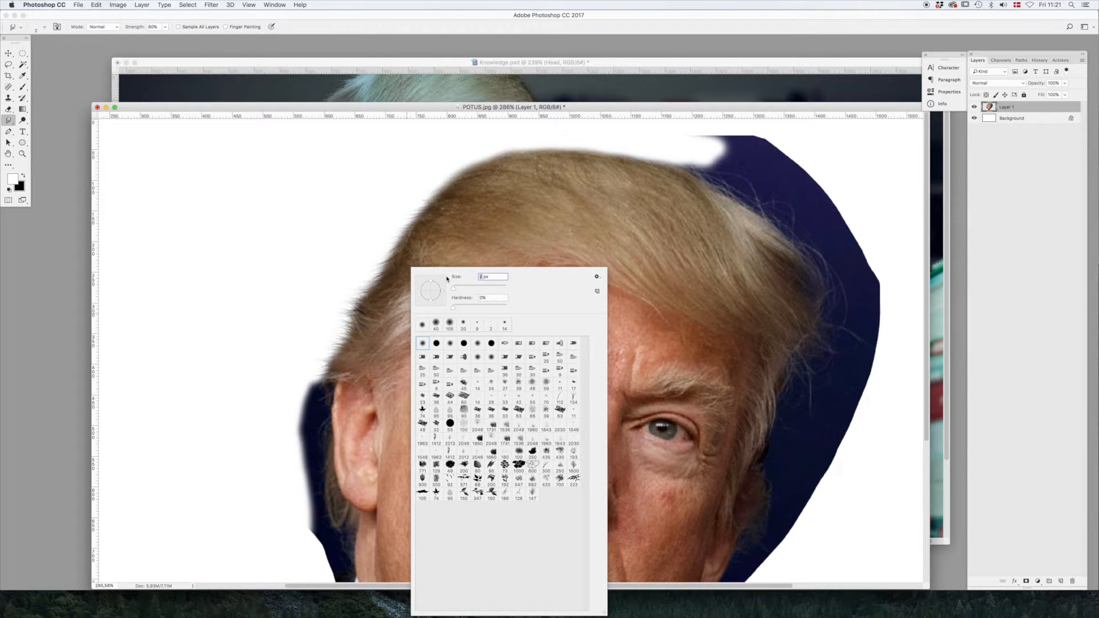
{"action": "key", "text": "Return"}
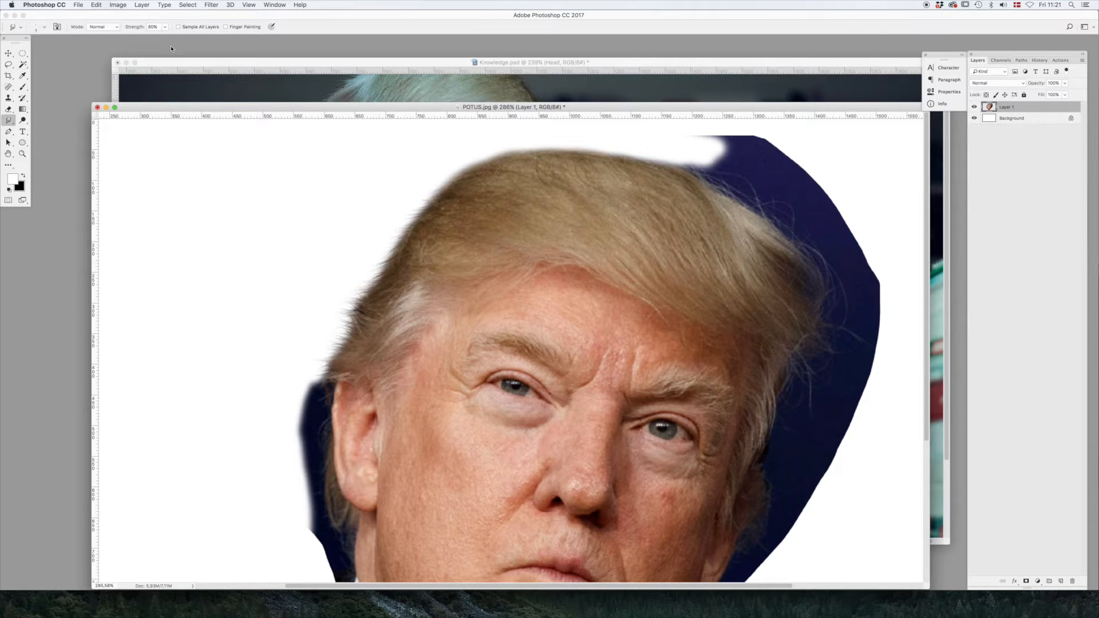
Smudge longer, thinner strands outward from the hair edge above the ear, and undo the last stroke
{"action": "left_click_drag", "start_coordinate": [407, 246], "coordinate": [324, 296]}
{"action": "left_click_drag", "start_coordinate": [399, 265], "coordinate": [326, 306]}
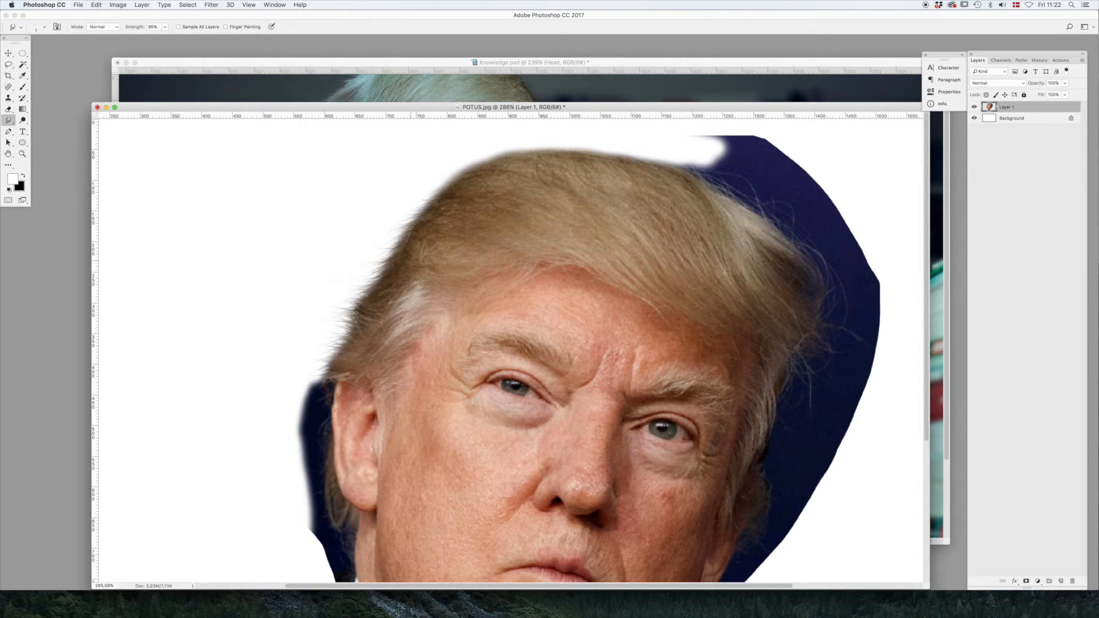
{"action": "mouse_move", "coordinate": [379, 309]}
{"action": "left_mouse_down"}
{"action": "mouse_move", "coordinate": [338, 290]}
{"action": "mouse_move", "coordinate": [303, 303]}
{"action": "left_mouse_up"}
{"action": "mouse_move", "coordinate": [350, 331]}
{"action": "left_mouse_down"}
{"action": "mouse_move", "coordinate": [325, 329]}
{"action": "mouse_move", "coordinate": [347, 284]}
{"action": "mouse_move", "coordinate": [372, 279]}
{"action": "mouse_move", "coordinate": [342, 278]}
{"action": "left_mouse_up"}
{"action": "key", "text": "super+z"}
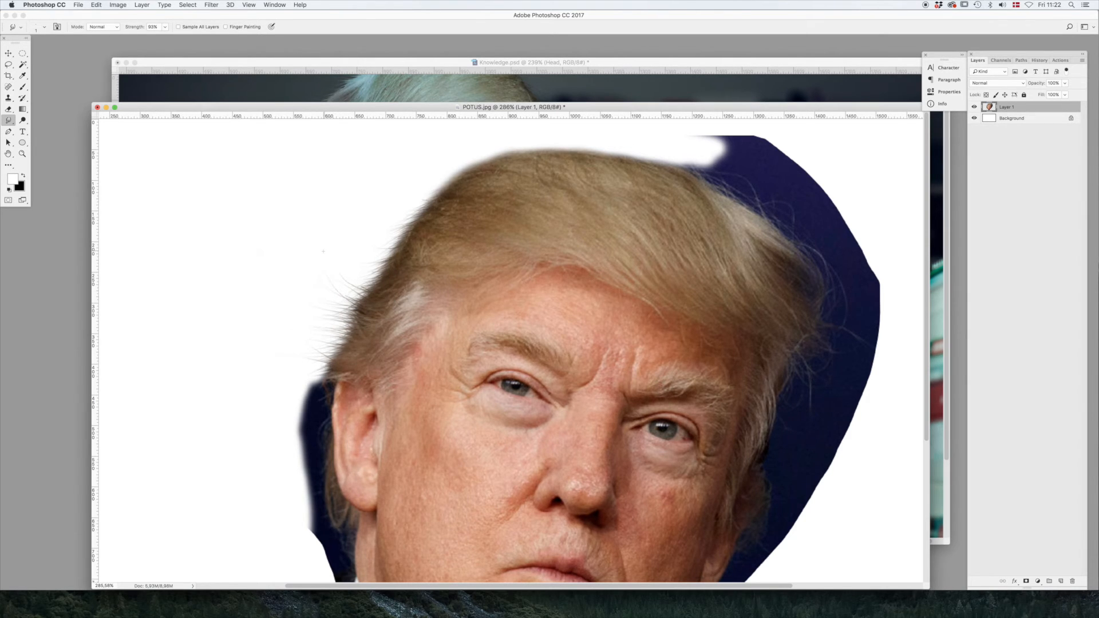
Soften the smudged strands along the hair edge above the ear with the Blur tool
{"action": "left_click", "coordinate": [9, 122], "text": "alt"}
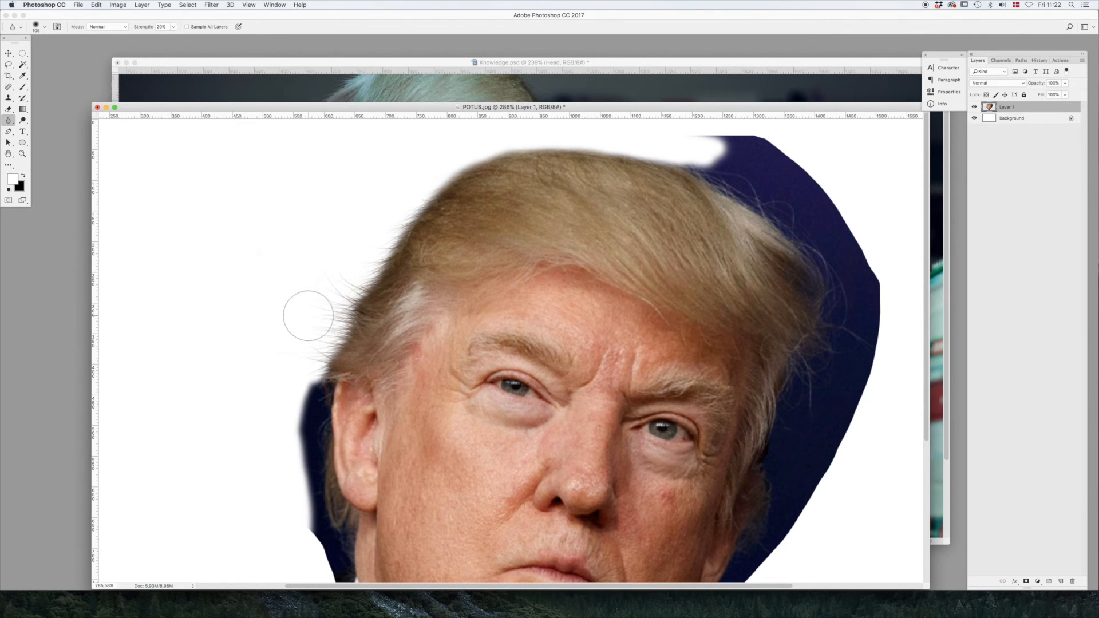
{"action": "scroll", "coordinate": [341, 299], "scroll_direction": "up", "scroll_amount": 1}
{"action": "scroll", "coordinate": [341, 299], "scroll_direction": "up", "scroll_amount": 2}
{"action": "mouse_move", "coordinate": [356, 249]}
{"action": "left_mouse_down"}
{"action": "mouse_move", "coordinate": [305, 380]}
{"action": "mouse_move", "coordinate": [371, 214]}
{"action": "mouse_move", "coordinate": [449, 143]}
{"action": "mouse_move", "coordinate": [473, 147]}
{"action": "mouse_move", "coordinate": [360, 306]}
{"action": "left_mouse_up"}
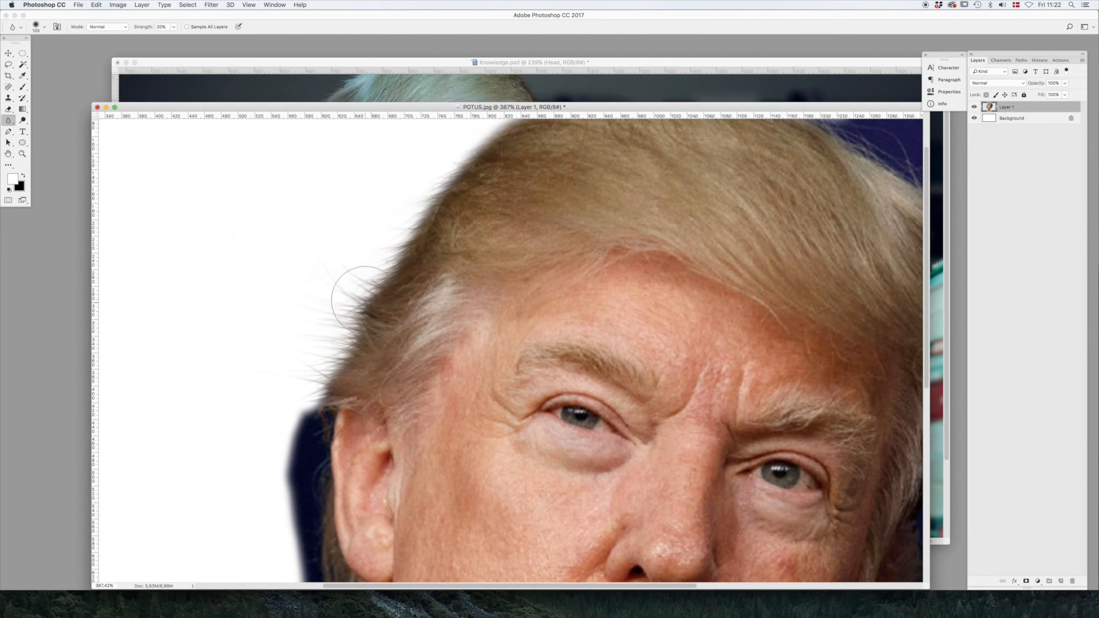
View the head cut-out at 100%, and switch to Knowledge.psd to view the finished composite's hair
{"action": "double_click", "coordinate": [22, 154]}
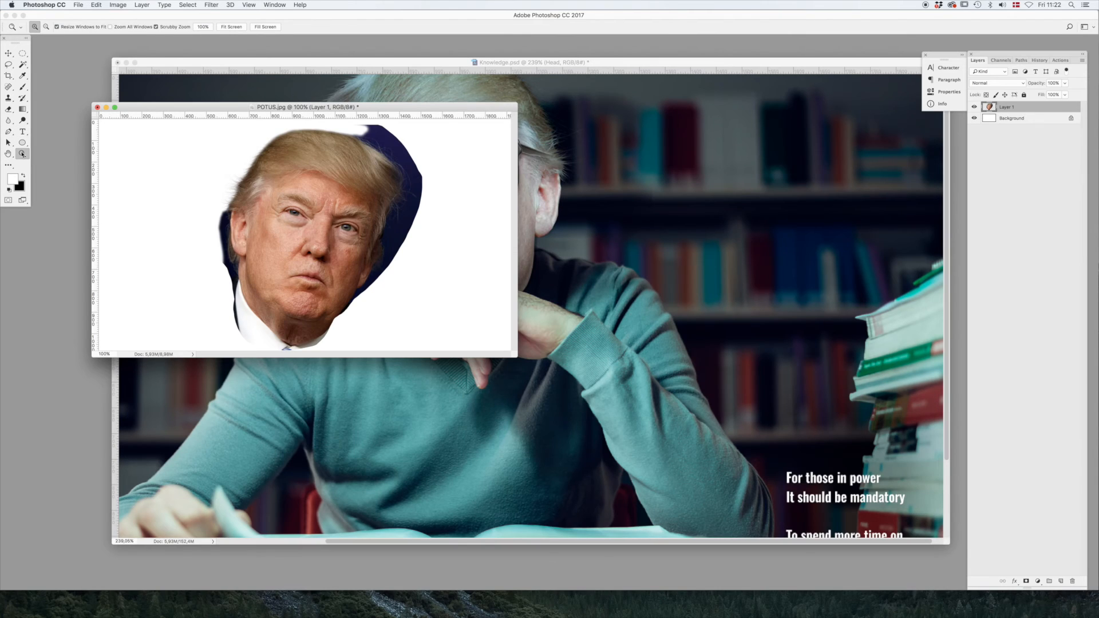
{"action": "left_click", "coordinate": [251, 64]}
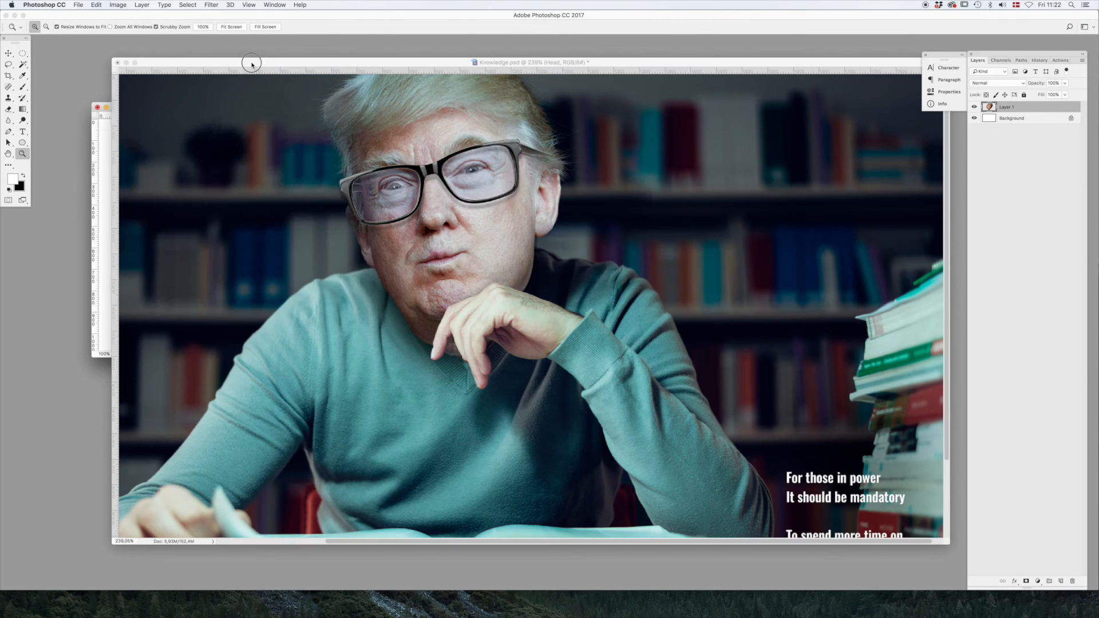
{"action": "double_click", "coordinate": [22, 153]}
{"action": "left_click", "coordinate": [309, 185]}
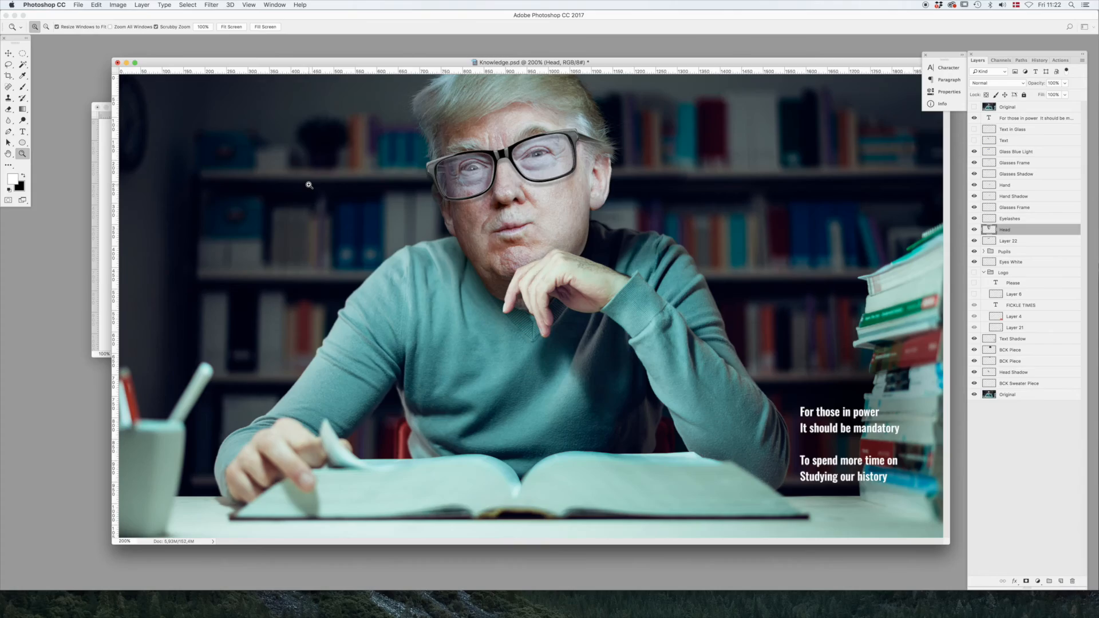